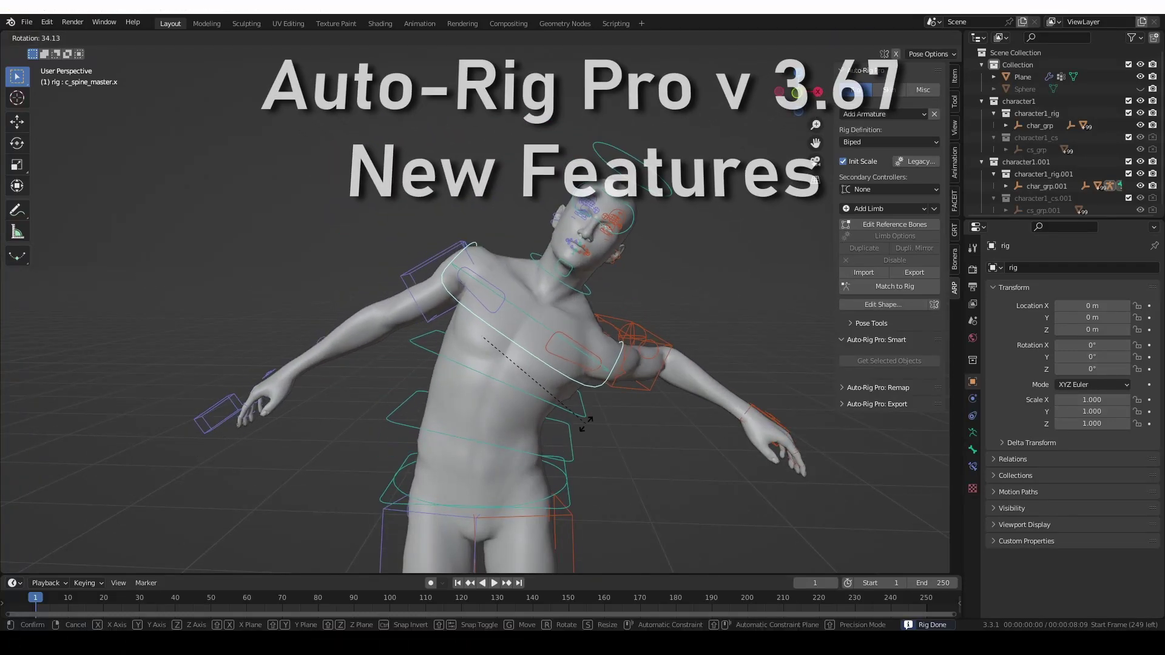
Undo the spine controller's test rotation and cancel the move so the body stays upright
key("Escape")
key("g")
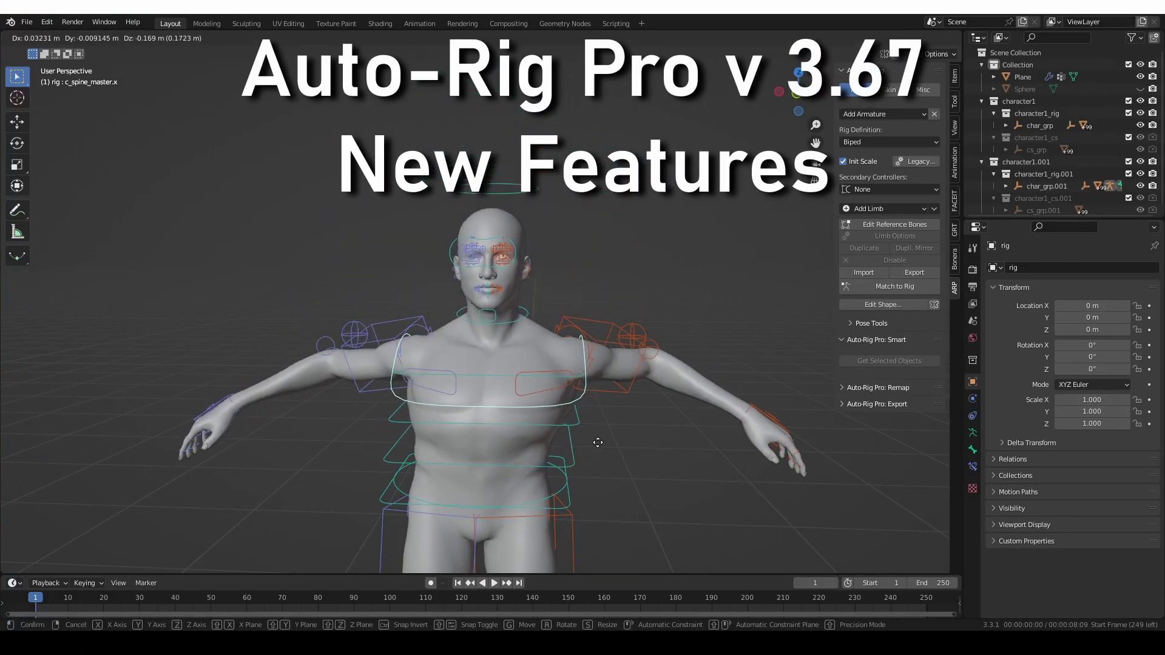
key("Escape")
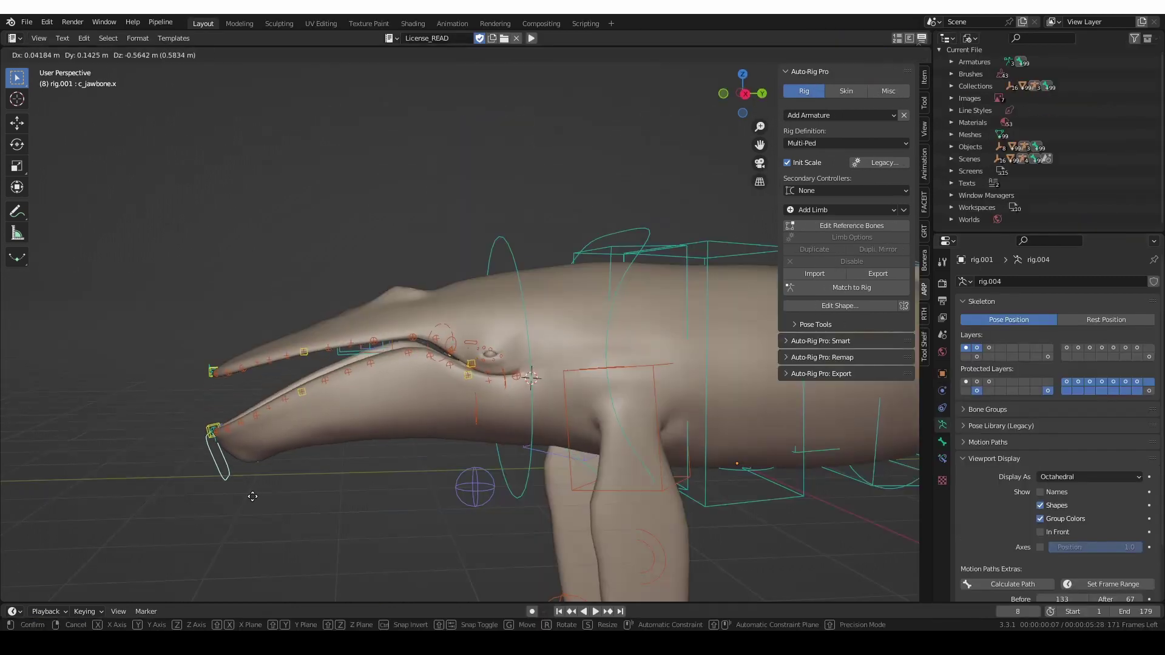
On the whale, undo the jaw move, then move c_lips_top_06_master.l and lower c_lips_bot_13_master.l
left_click(296, 437)
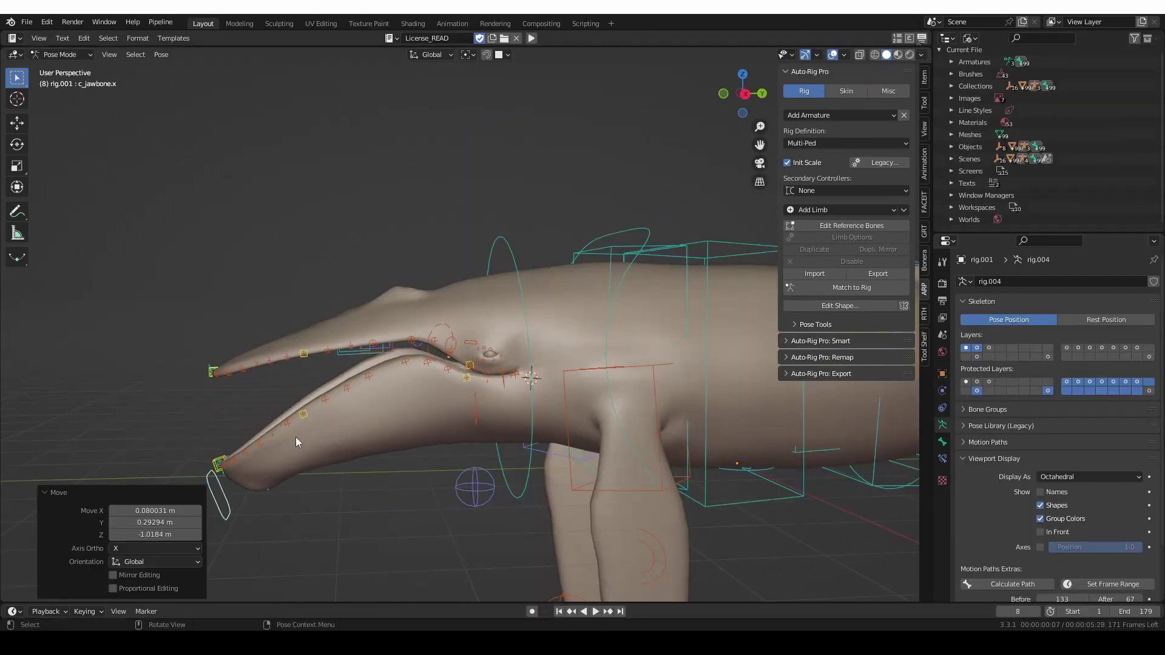
key("ctrl+z")
left_click(305, 354)
key("g")
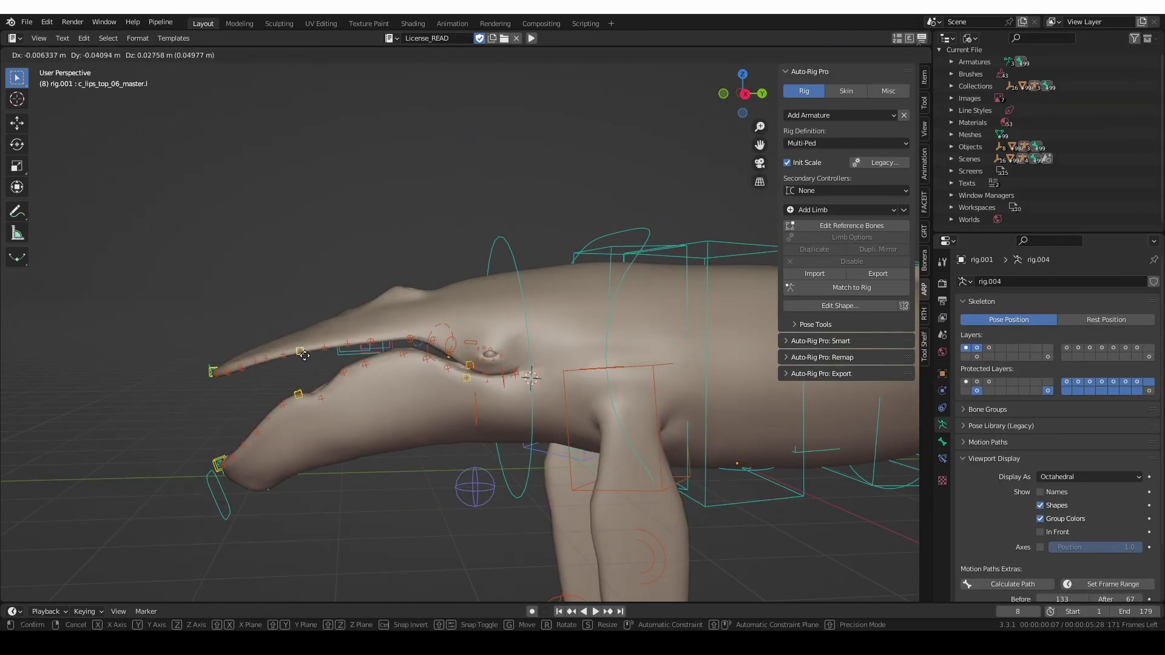
left_click(304, 354)
left_click(466, 377)
key("g")
left_click(427, 369)
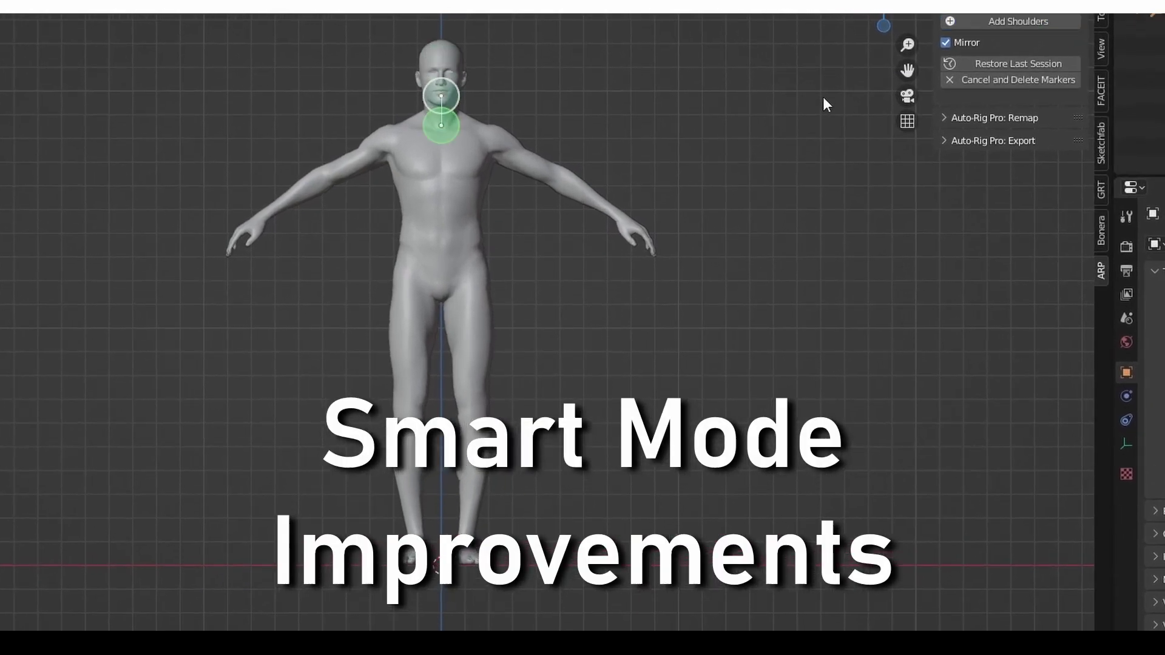
Place chin, shoulder, wrist, pelvis and ankle markers, then run Go! skeleton detection
left_click(939, 31)
left_click(492, 145)
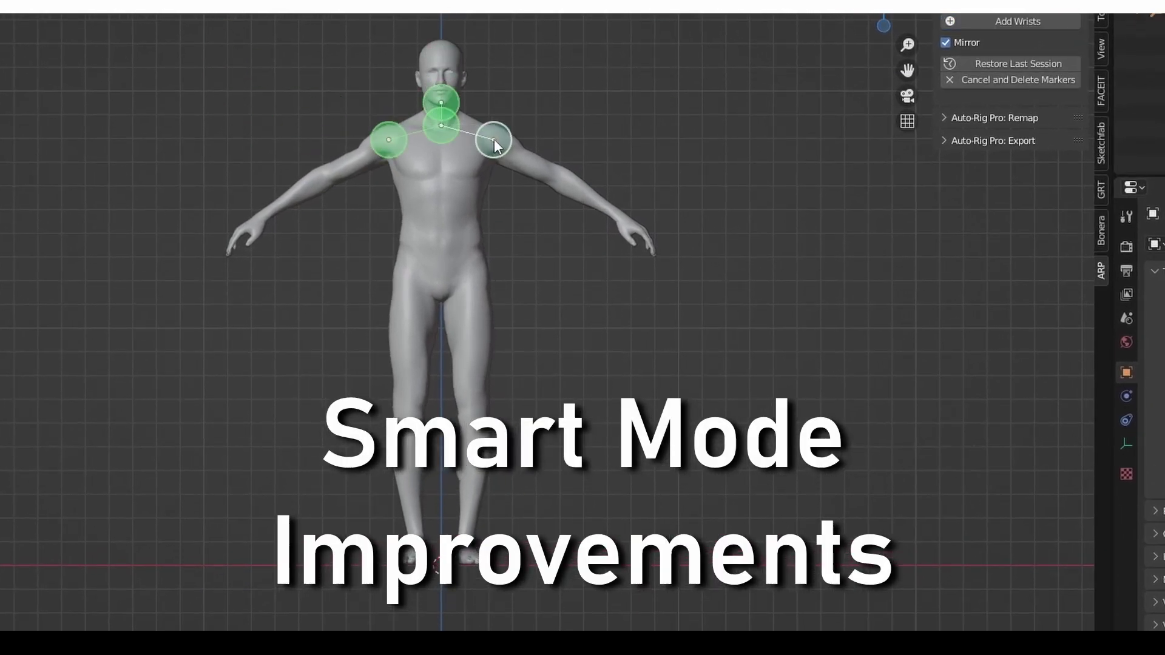
left_click(617, 216)
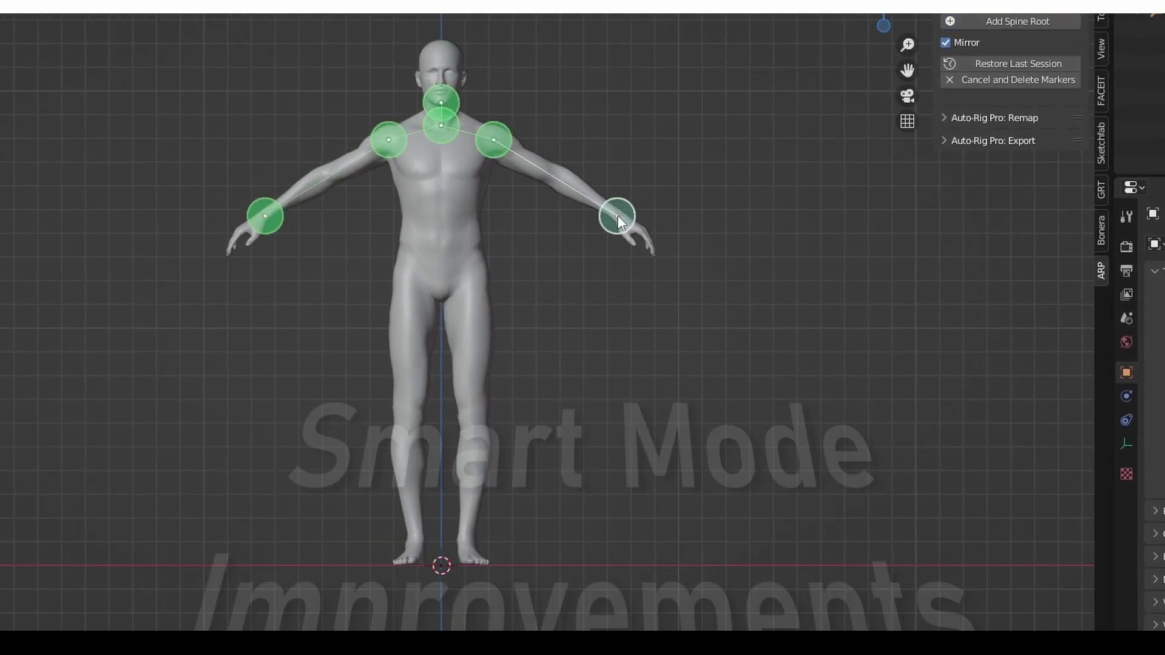
left_click(1010, 27)
left_click(608, 270)
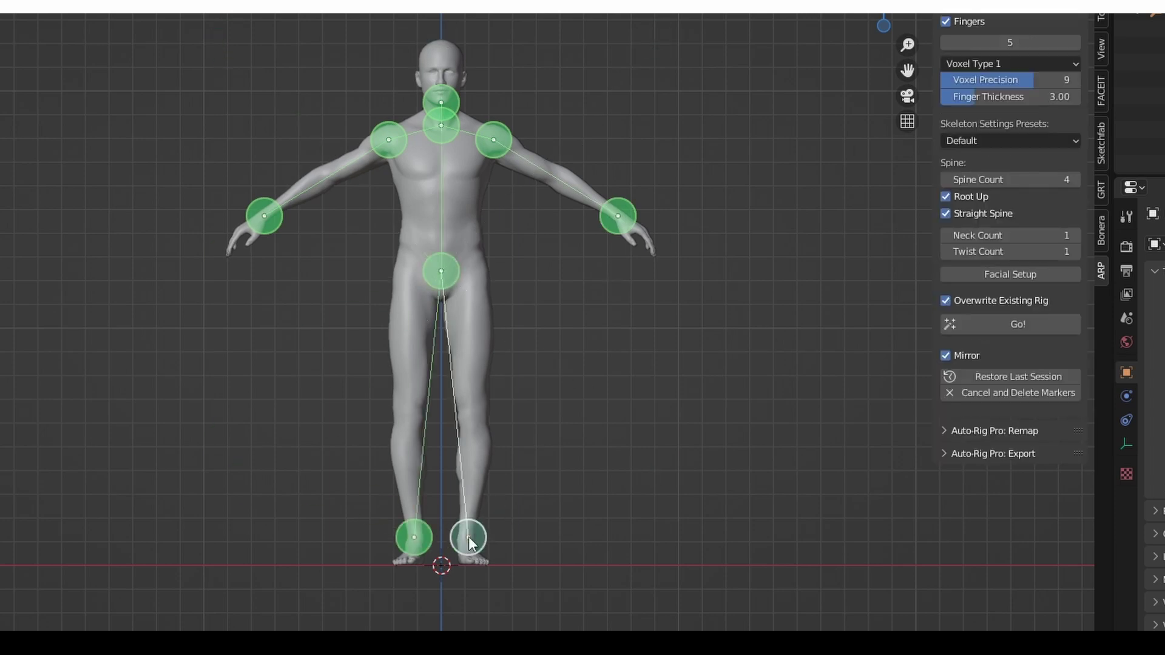
left_click(468, 538)
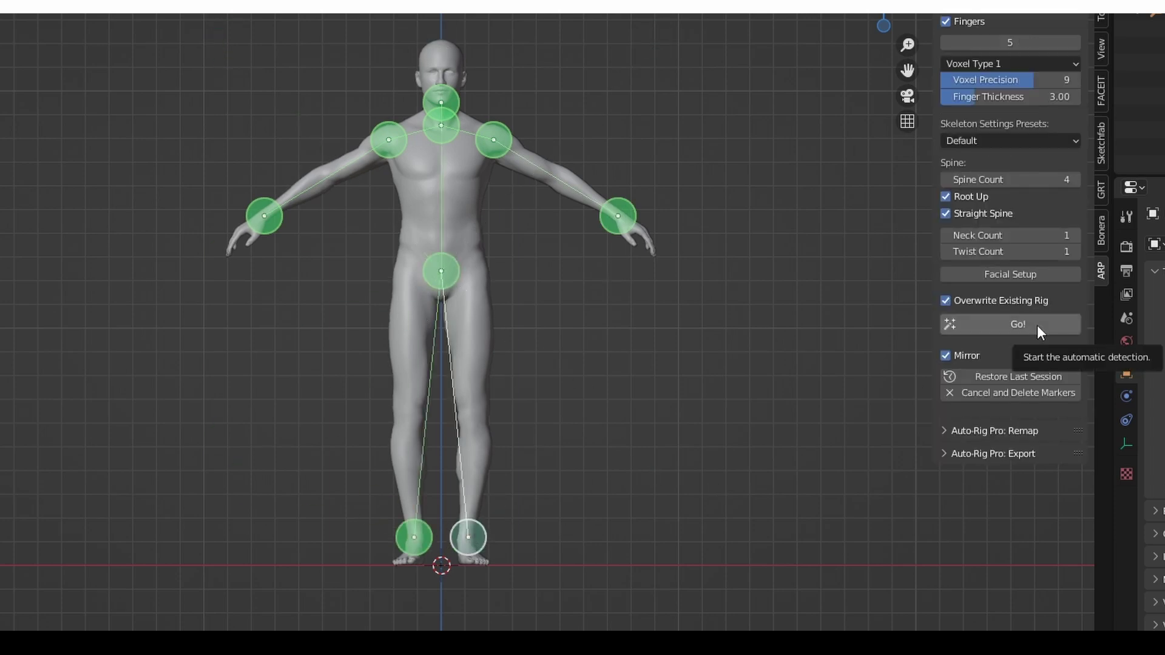
left_click(1038, 325)
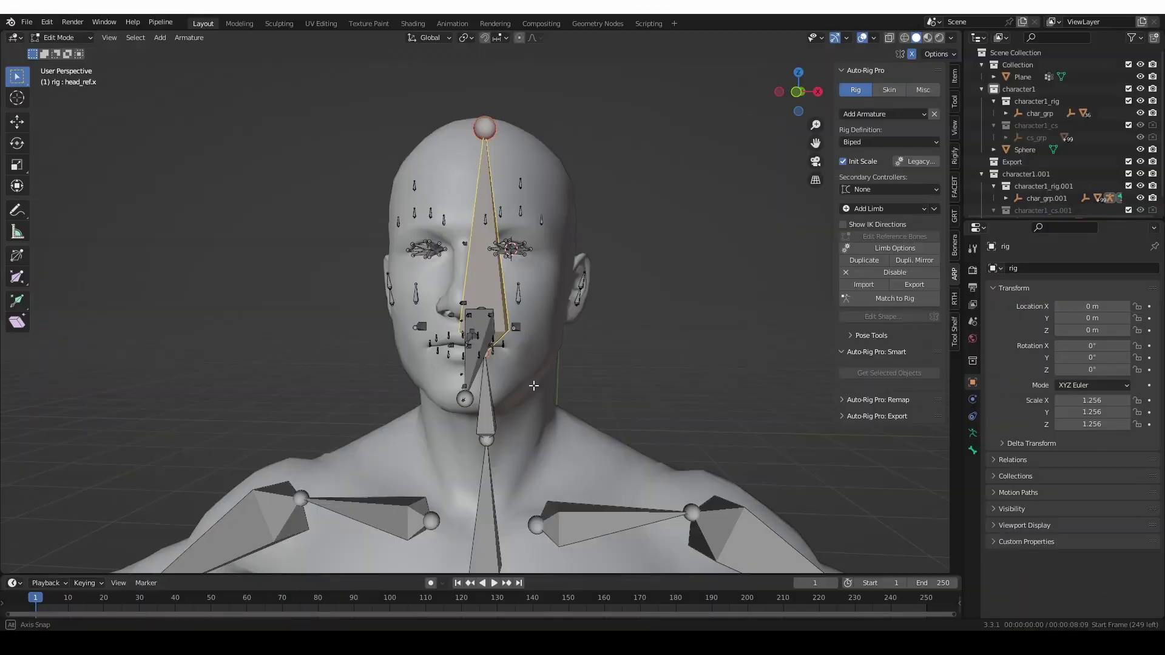
Set the head's Lips Amount to 5 and Lips Masters Freq to 2, regenerating the lip bones
left_click(889, 248)
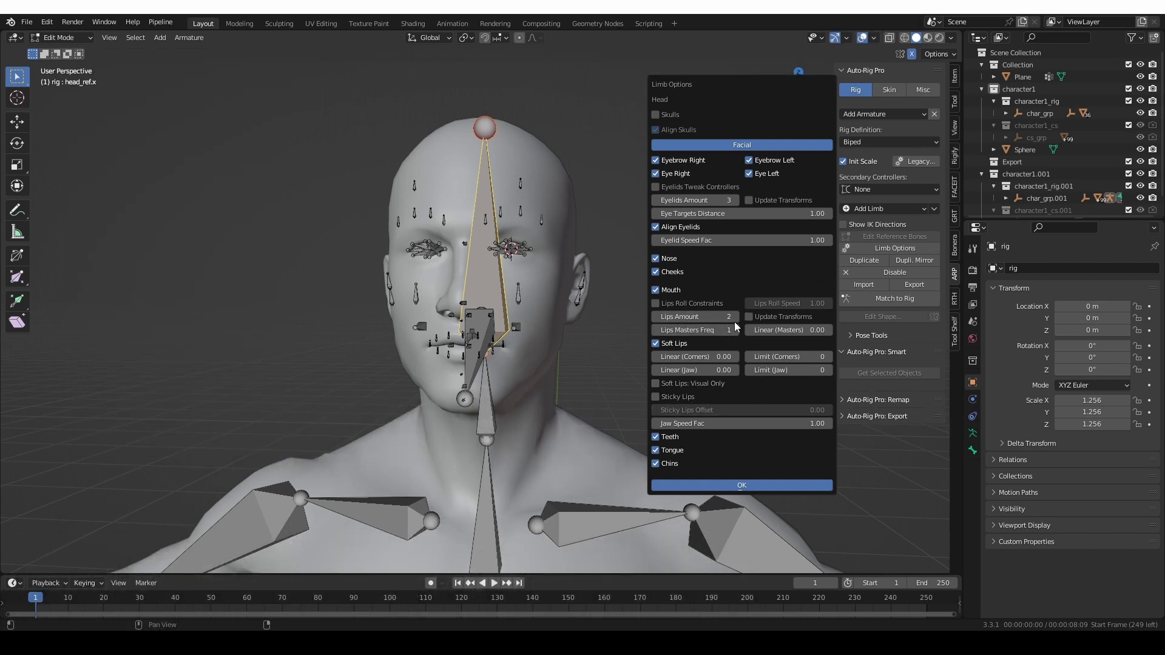
left_click(741, 485)
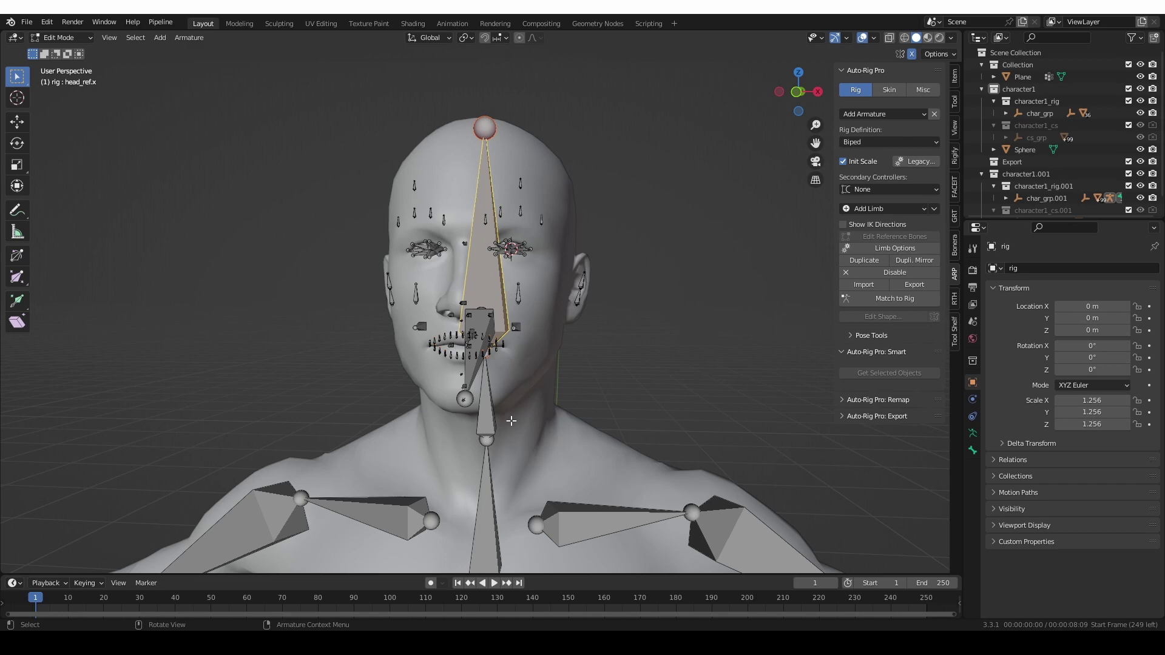
scroll(510, 333, "up", 5)
scroll(509, 332, "down", 3, "shift")
left_click(895, 247)
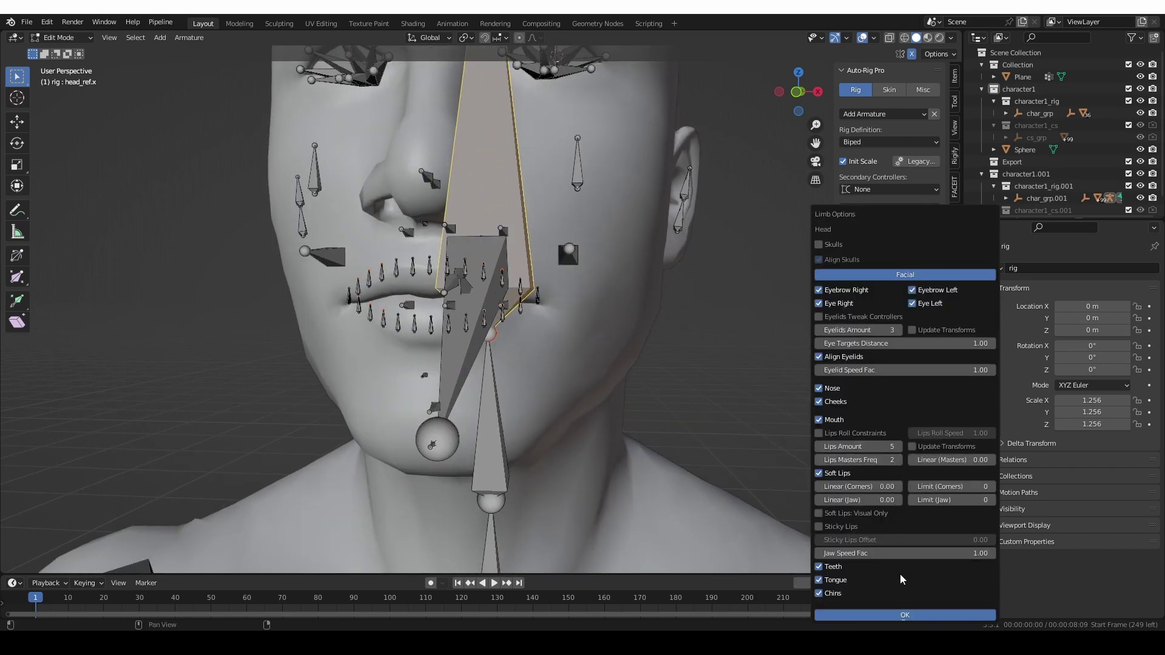
Build the controller rig, pull the left lip corner into a smile and lower c_jawbone.x
left_click(895, 286)
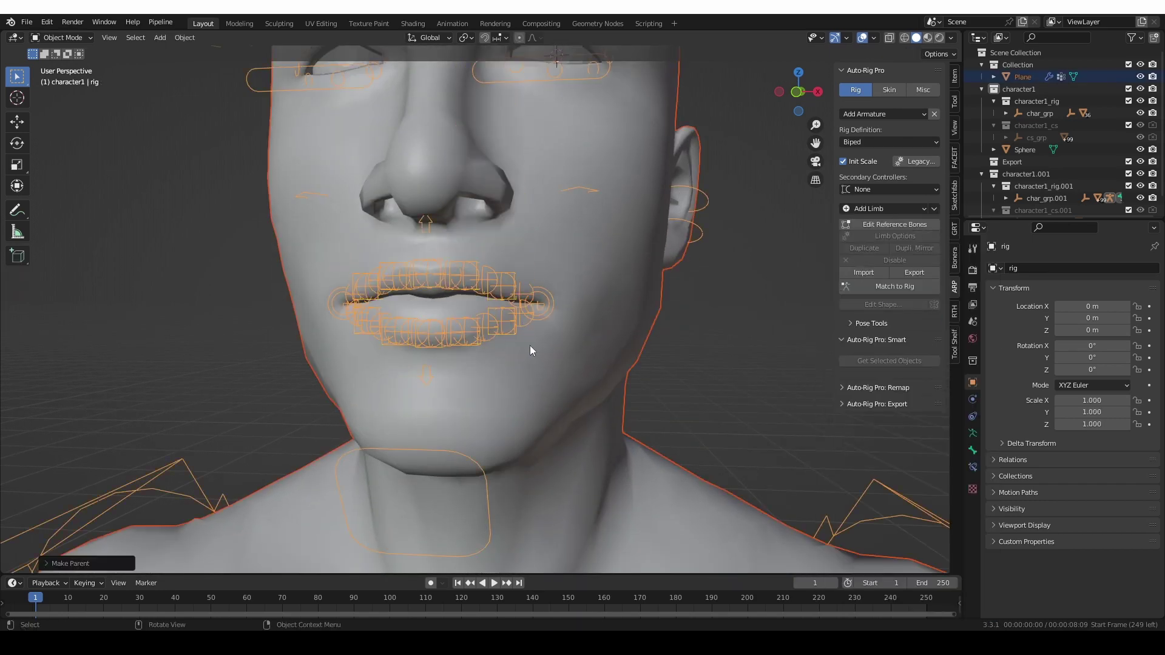
left_click_drag(550, 290, 566, 294)
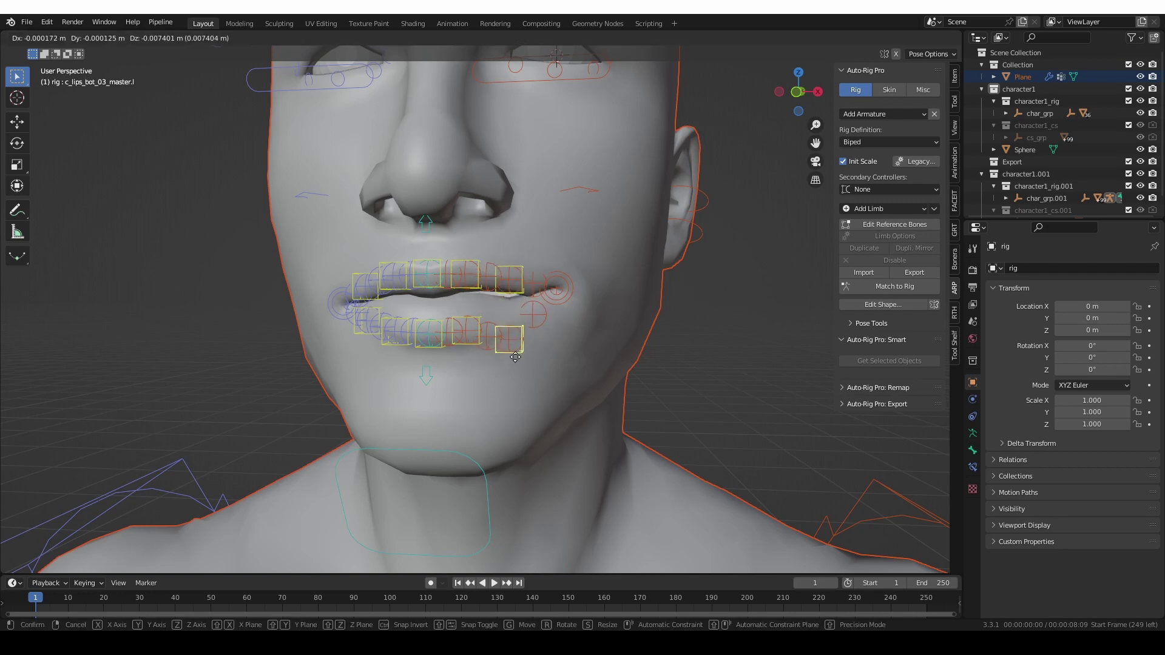
left_click(555, 290)
left_click(462, 455)
left_click_drag(463, 455, 515, 467)
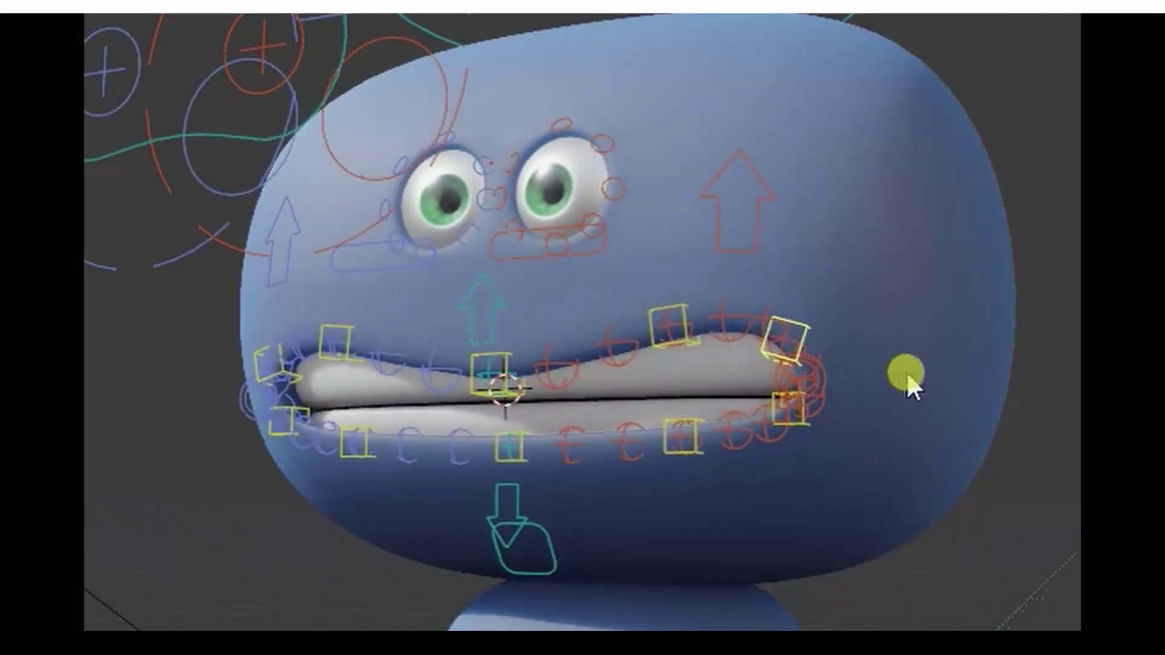
Rotate the cartoon character's lower-lip controller, then move the whale's c_lips_bot_07.l to dimple its lip
left_click(686, 449)
key("r")
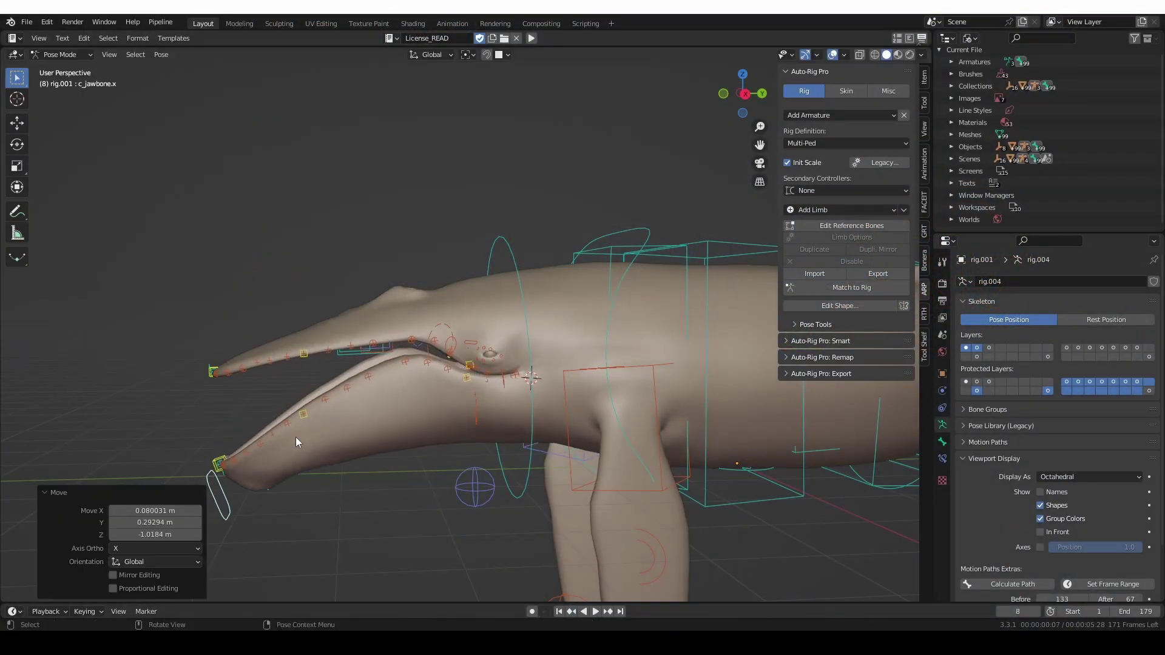
left_click(321, 382)
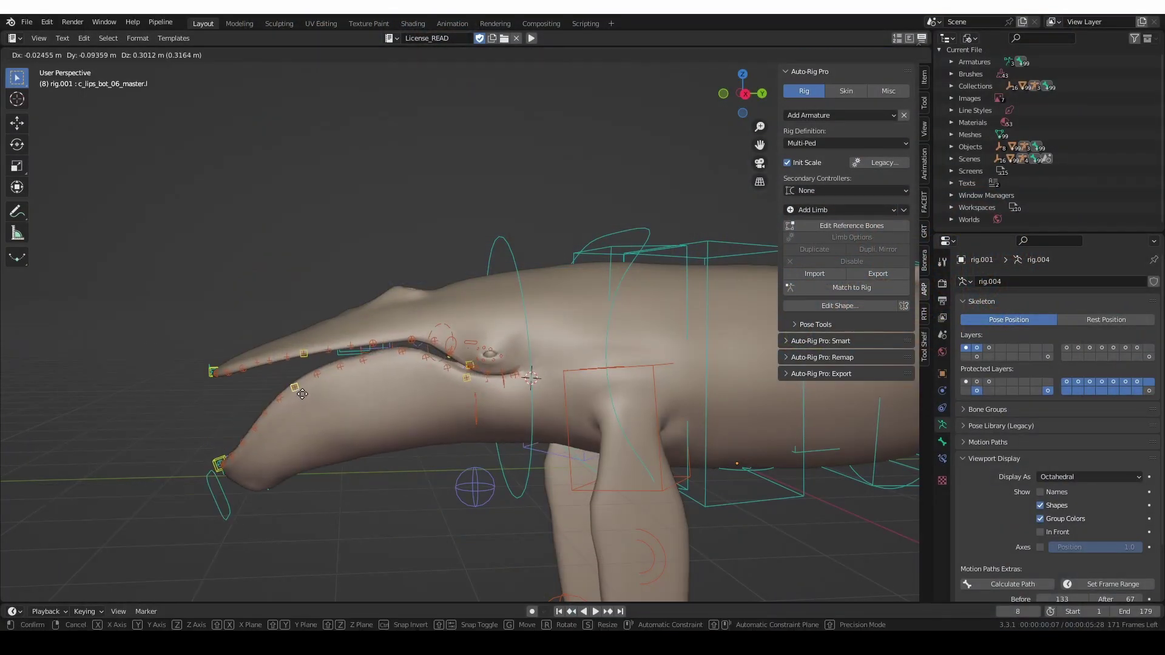
key("g")
left_click(308, 362)
left_click(471, 366)
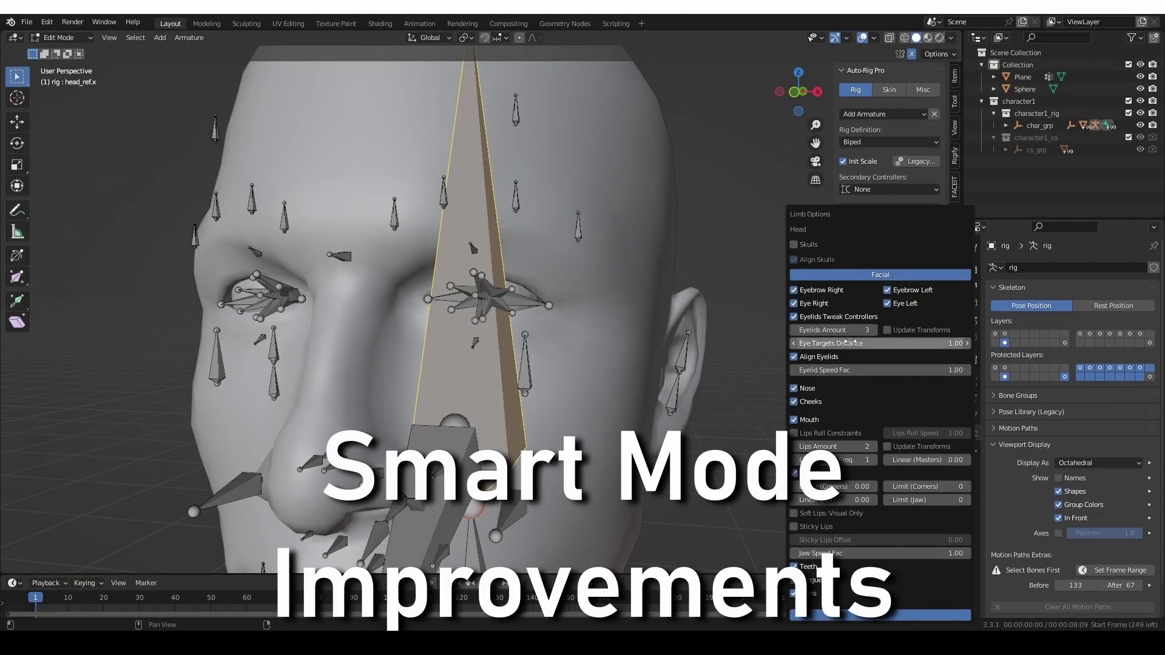
Raise the head's Eyelids Amount from 3 to 5 and apply to add eyelid bones
left_click(874, 330)
left_click(874, 330)
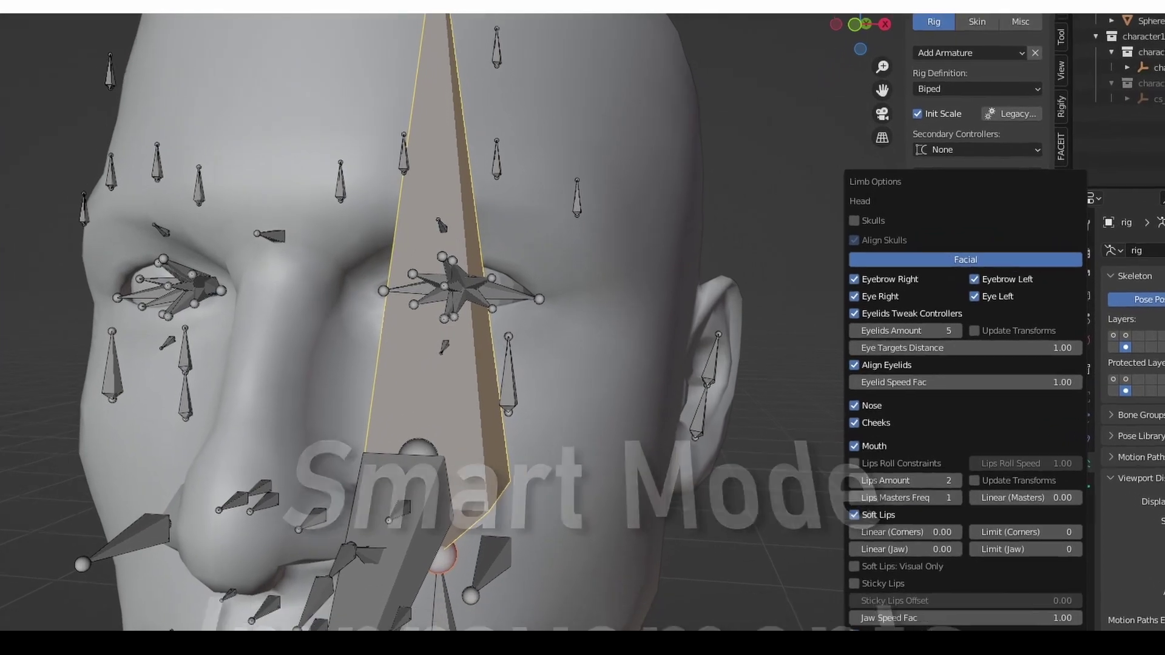
left_click(906, 615)
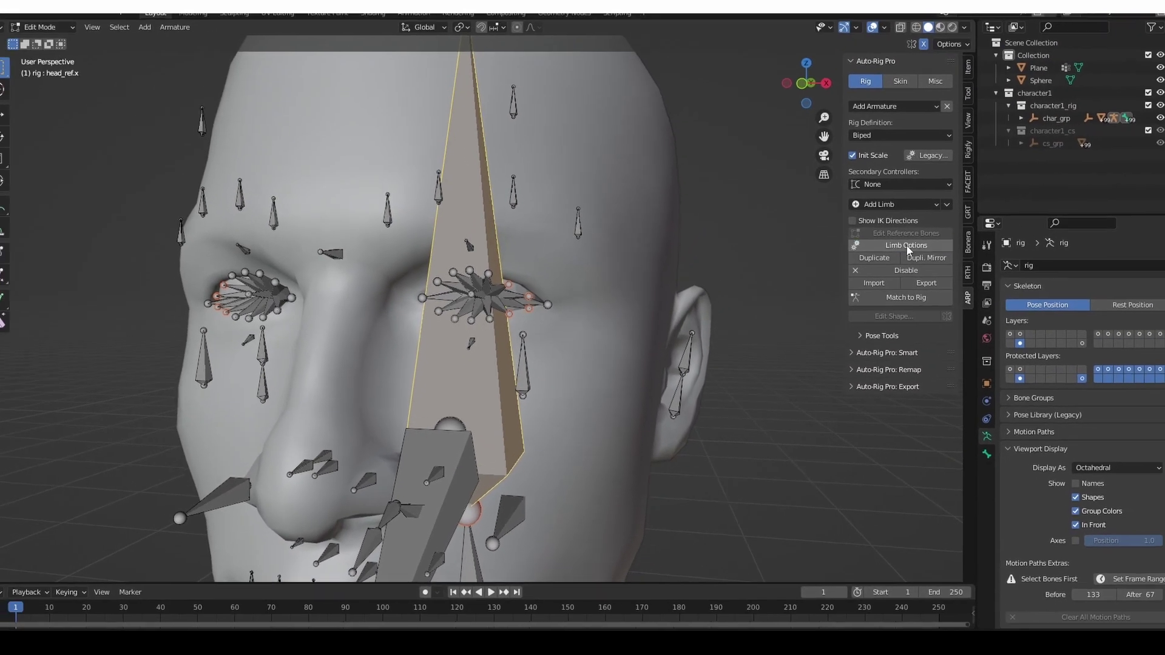
Uncheck Eyebrow Left and Eye Left in the head's limb options and apply
left_click(986, 214)
left_click(902, 290)
left_click(901, 304)
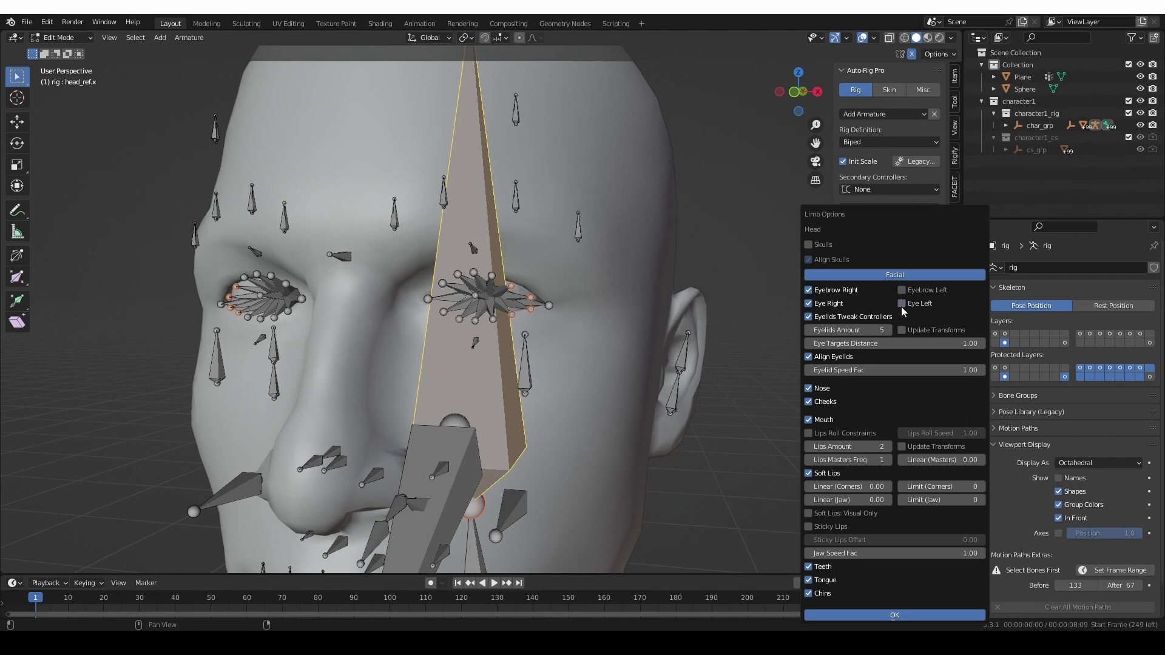
left_click(880, 611)
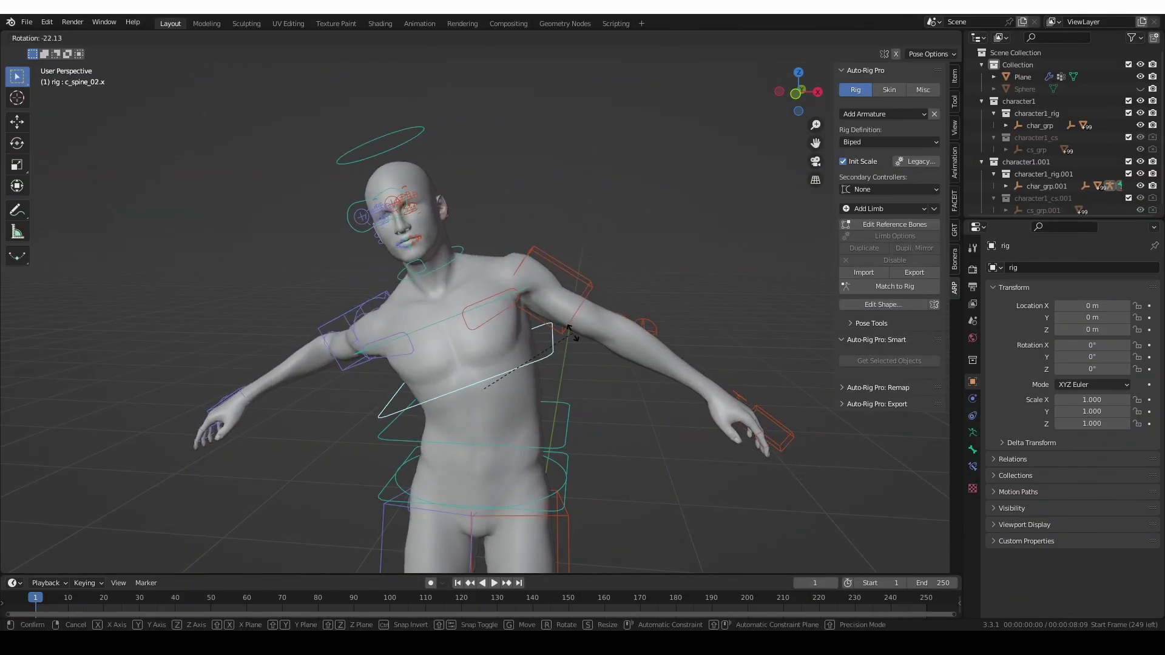
Enable Spine Master Controller and Stretch and Squash on the spine reference bone
right_click(580, 359)
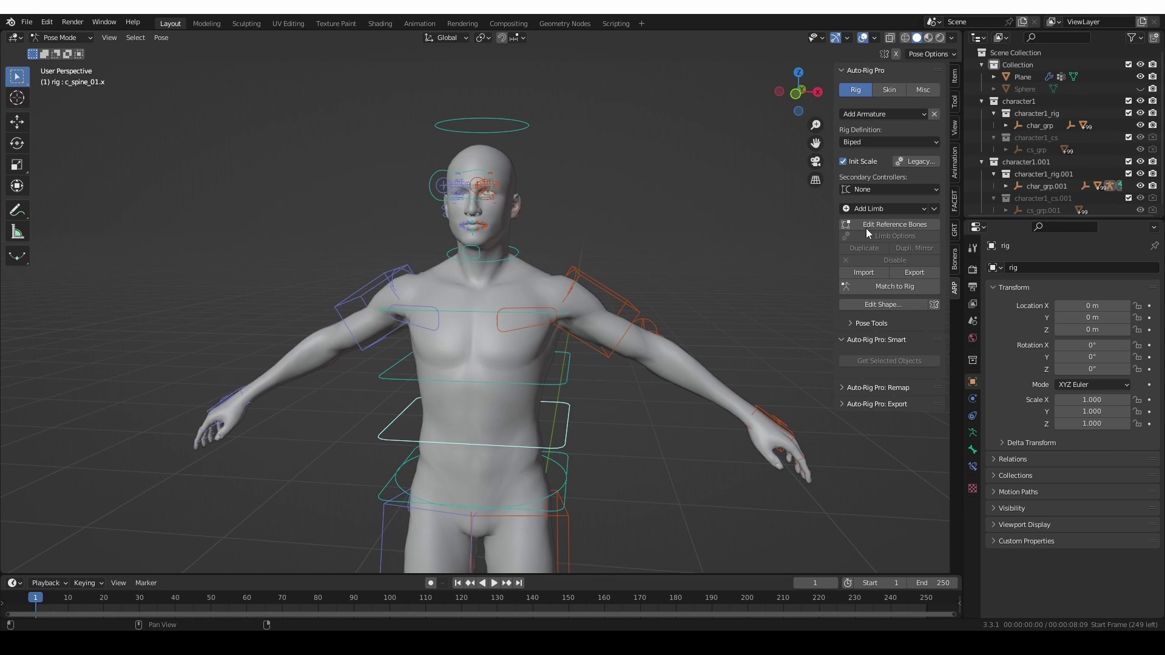
left_click(894, 223)
left_click(483, 320)
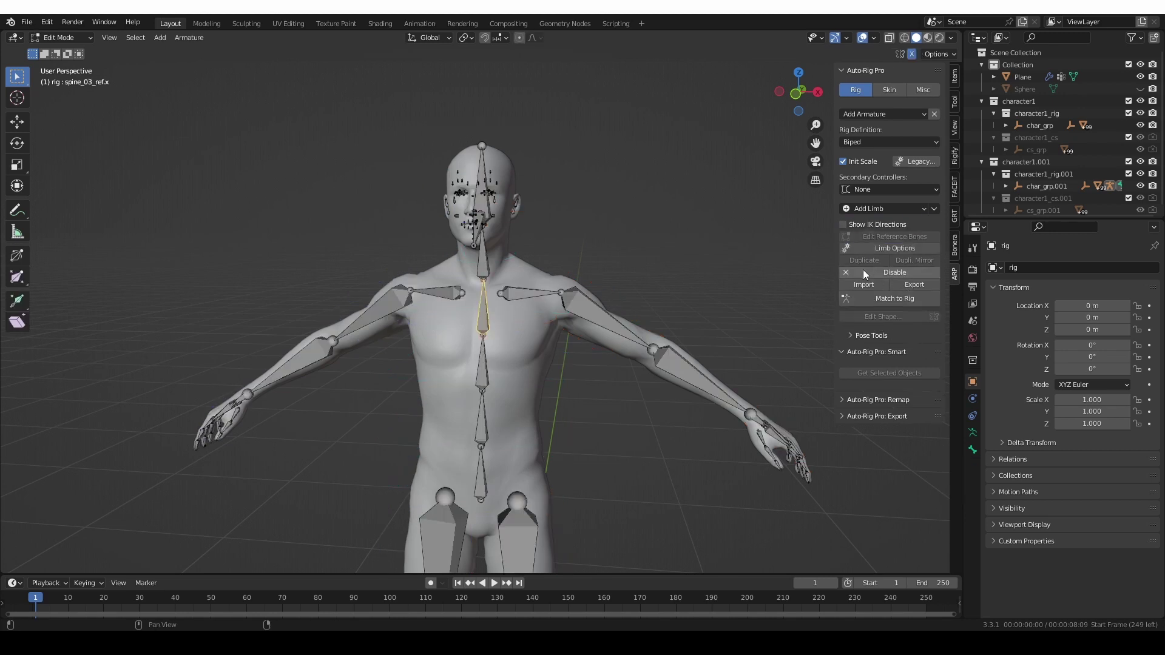
left_click(876, 249)
left_click(795, 300)
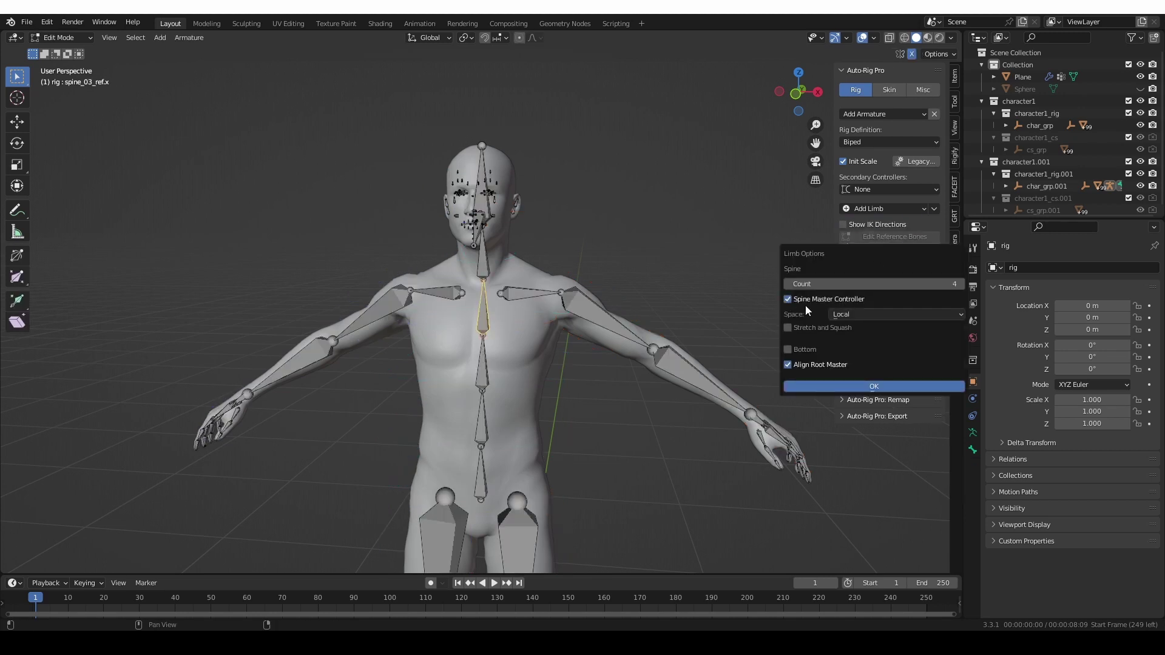
left_click(827, 332)
left_click(873, 387)
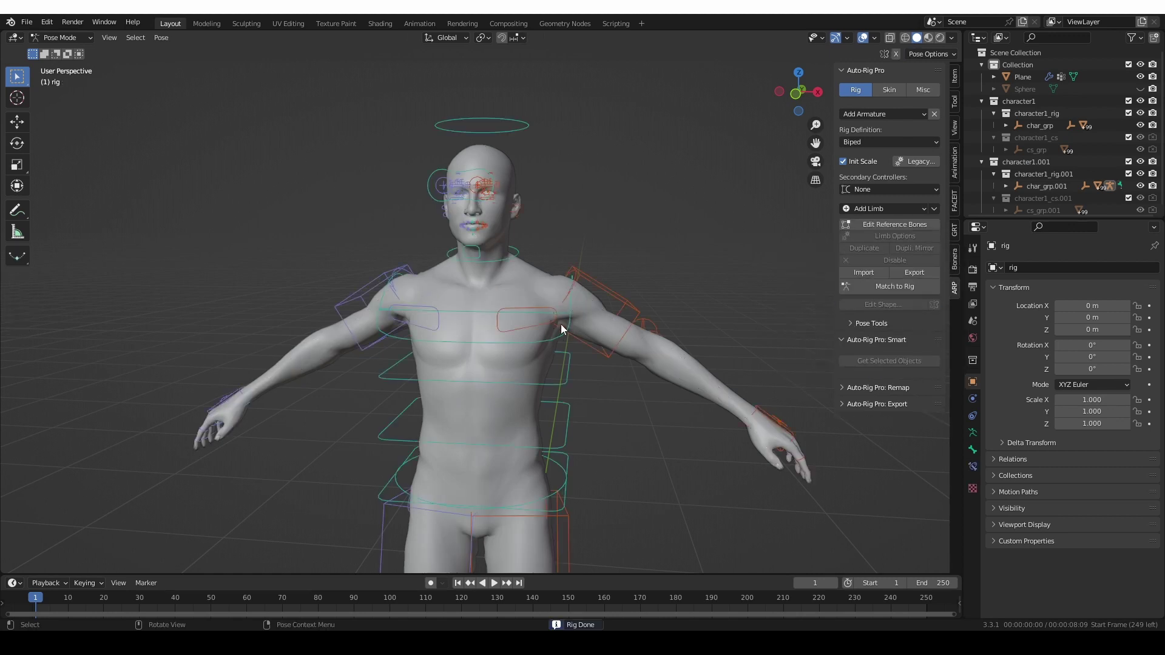
Tilt and move the whole upper body with the c_spine_master.x controller
left_click(548, 333)
key("r")
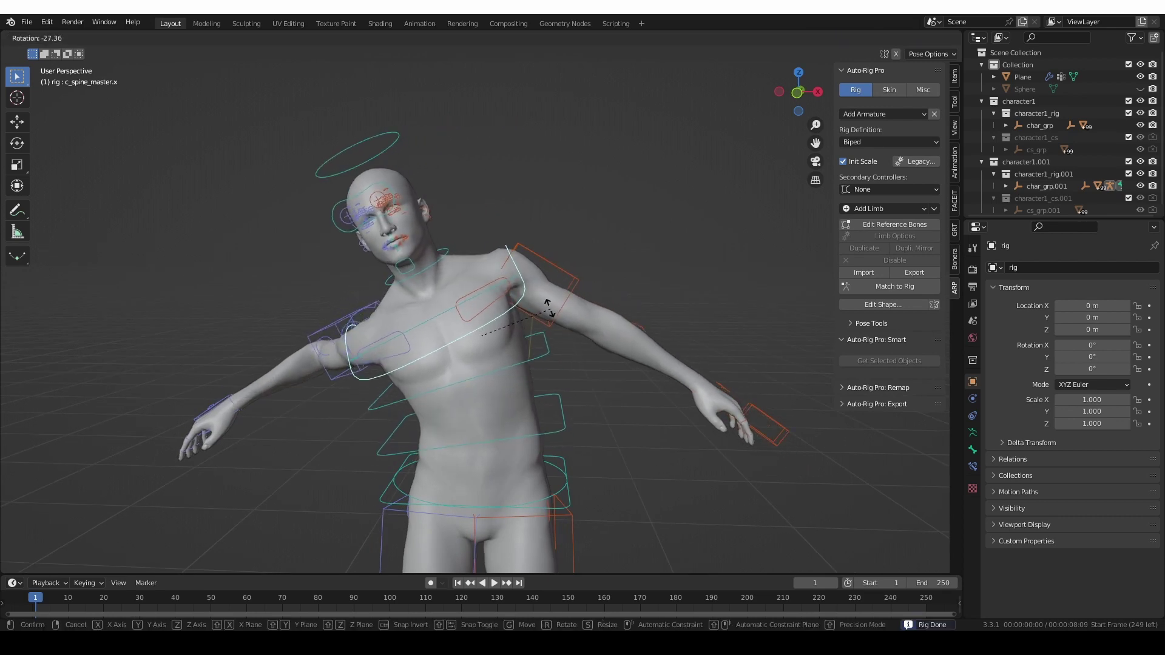
key("g")
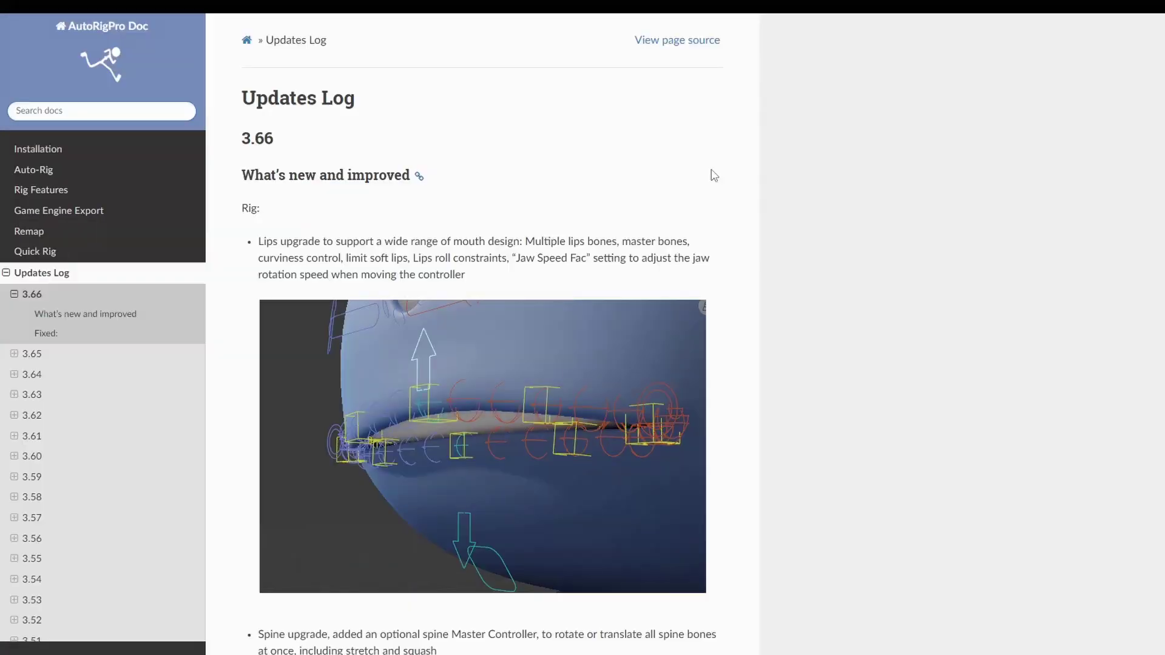
Scroll the Updates Log past the 3.66 and 3.65 notes to the 3.64 facial sub-limbs entry
scroll(714, 175, "down", 5)
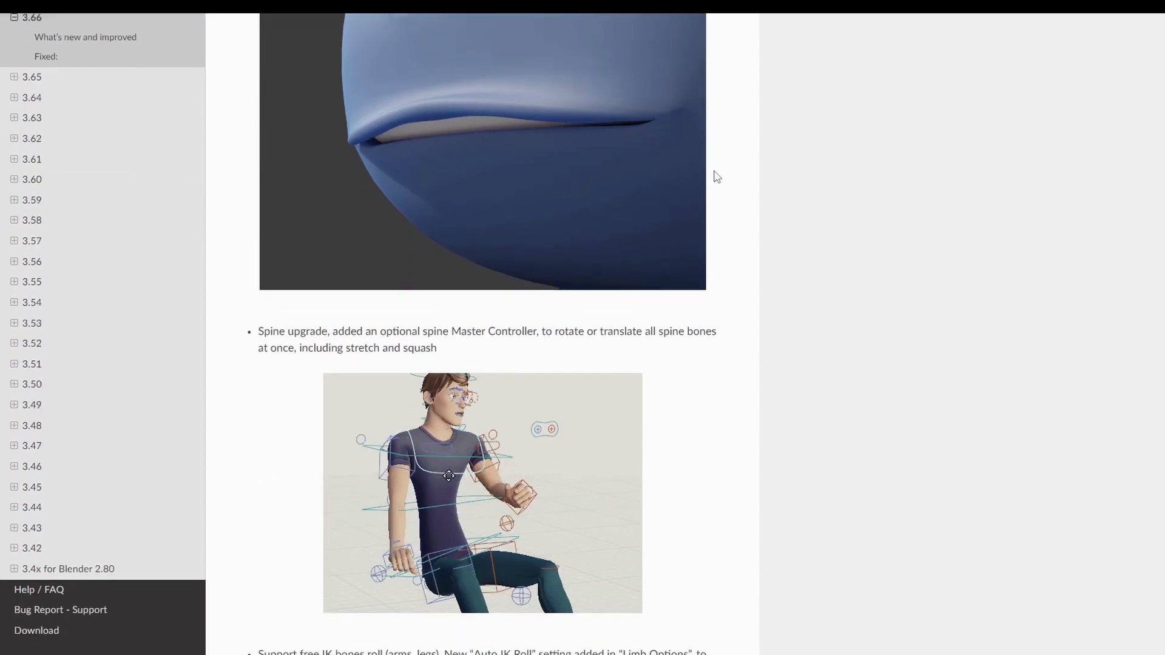
scroll(717, 176, "down", 8)
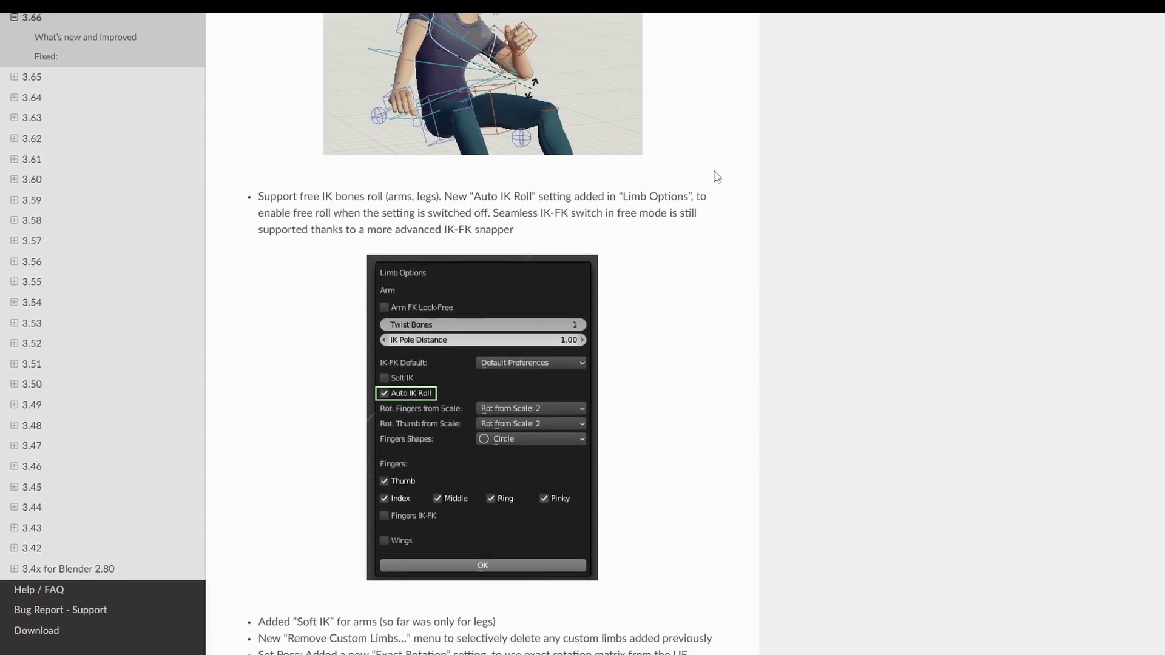
scroll(717, 176, "down", 4)
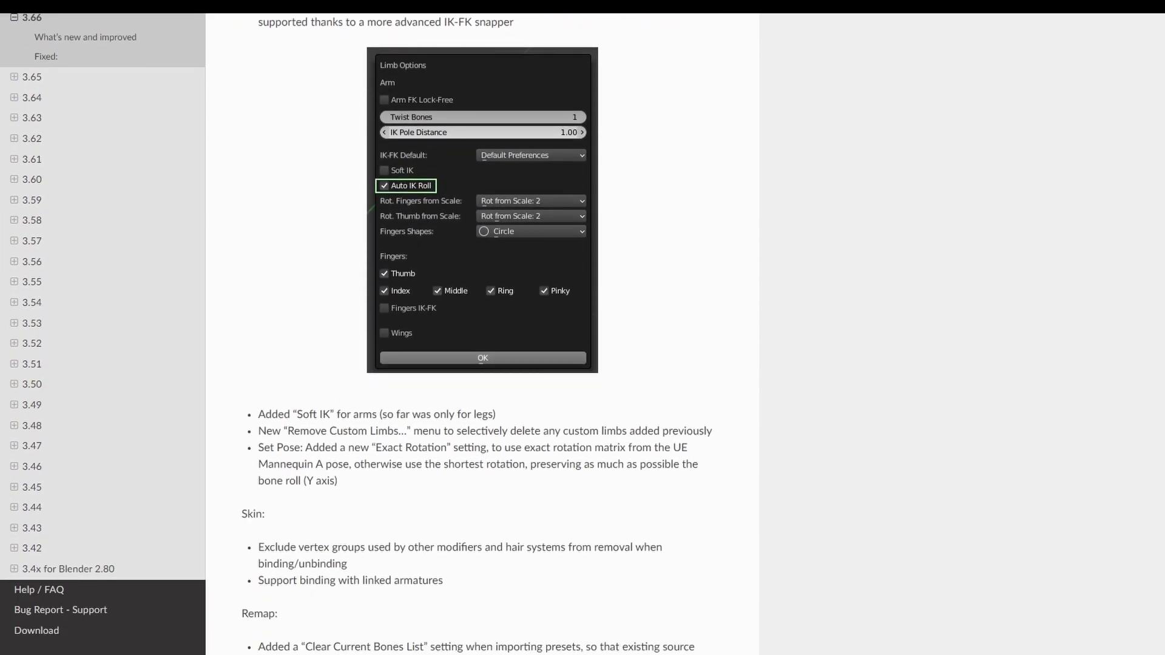
scroll(482, 333, "down", 16)
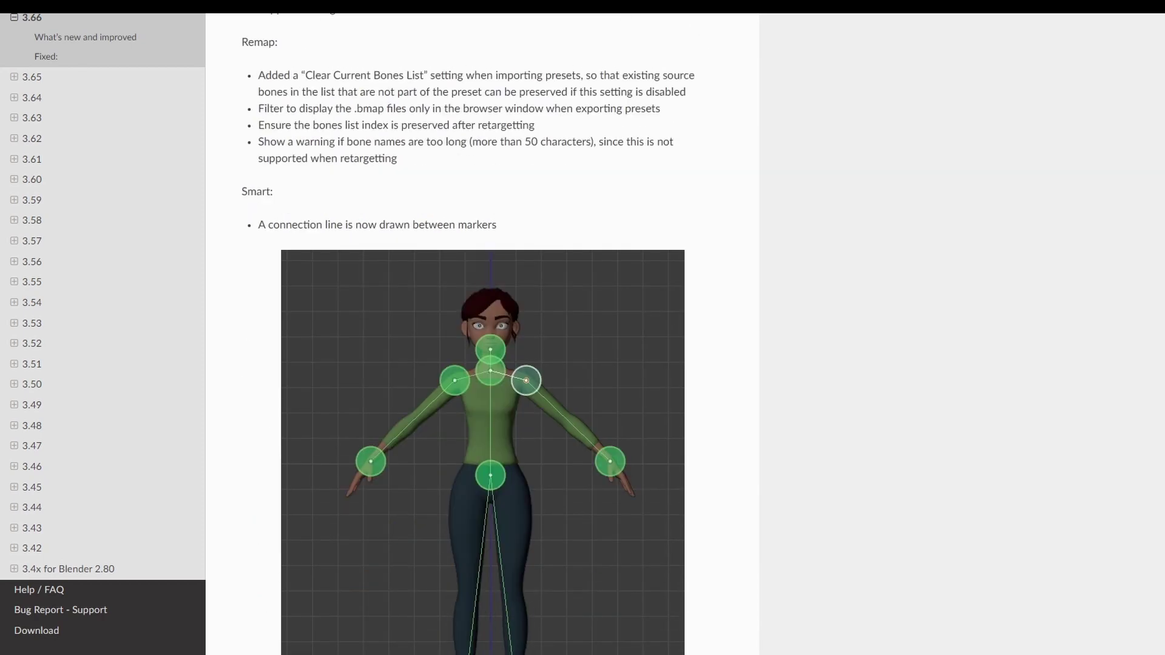
scroll(1024, 241, "down", 9)
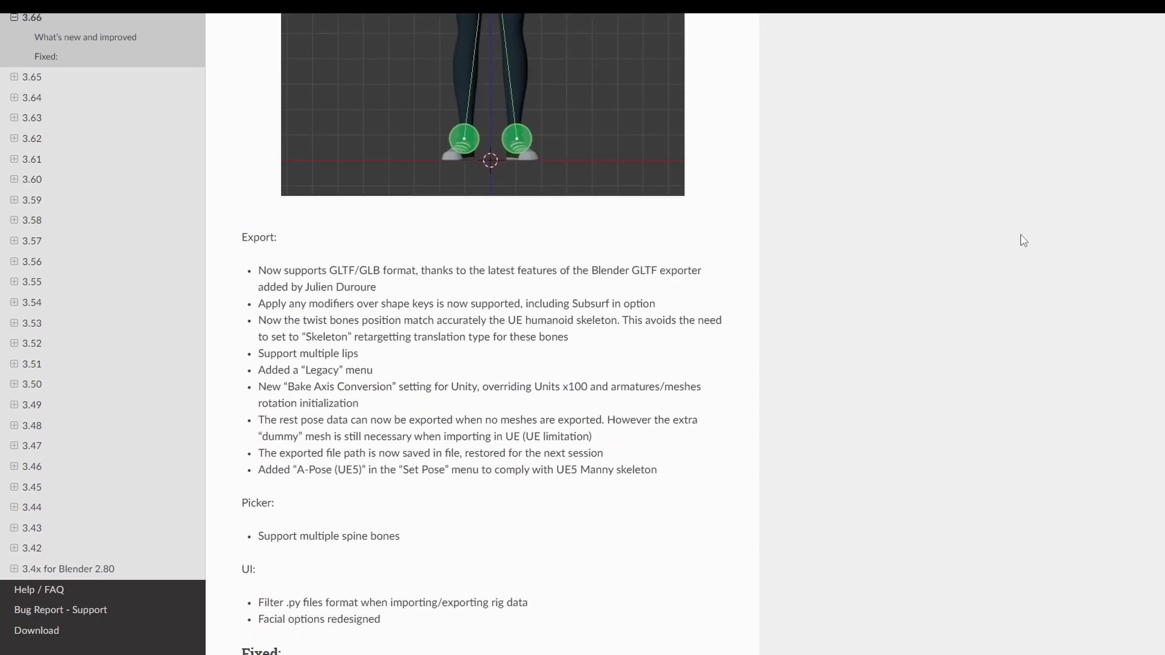
scroll(1024, 240, "down", 9)
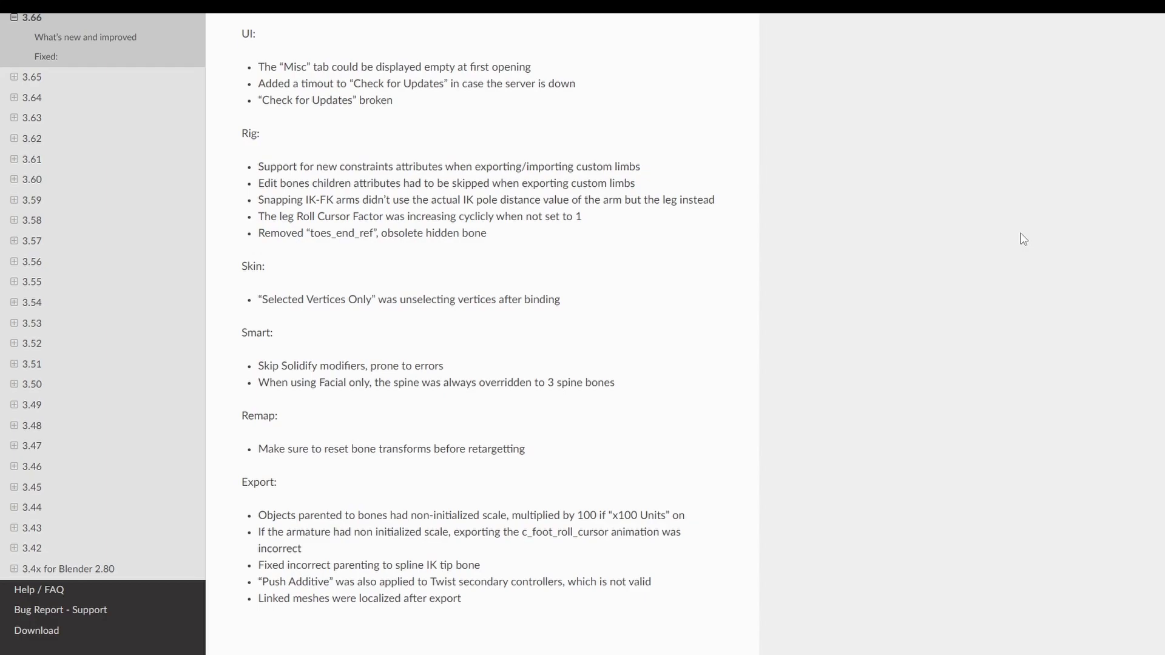
scroll(1023, 240, "down", 14)
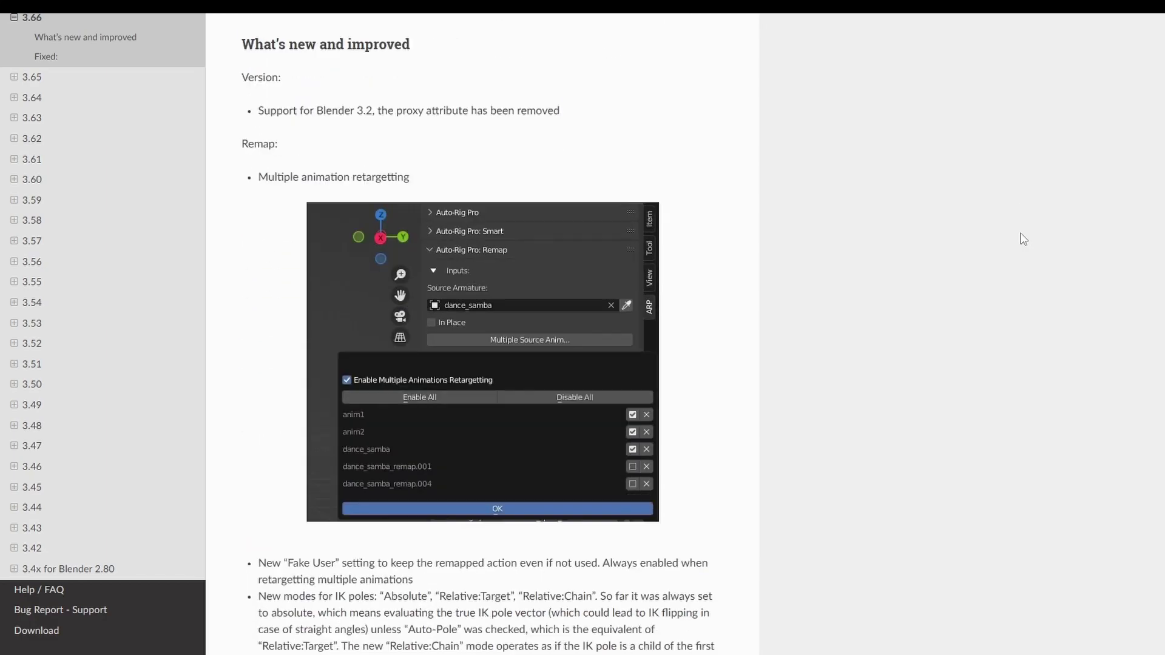
scroll(1024, 240, "down", 12)
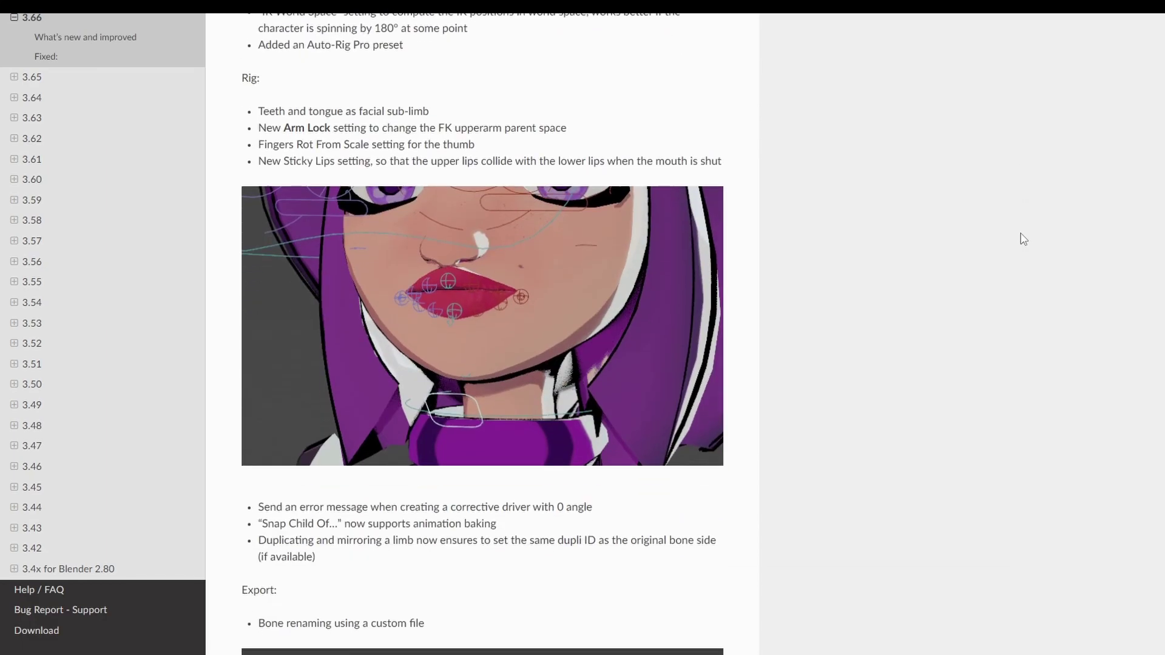
scroll(1024, 240, "down", 12)
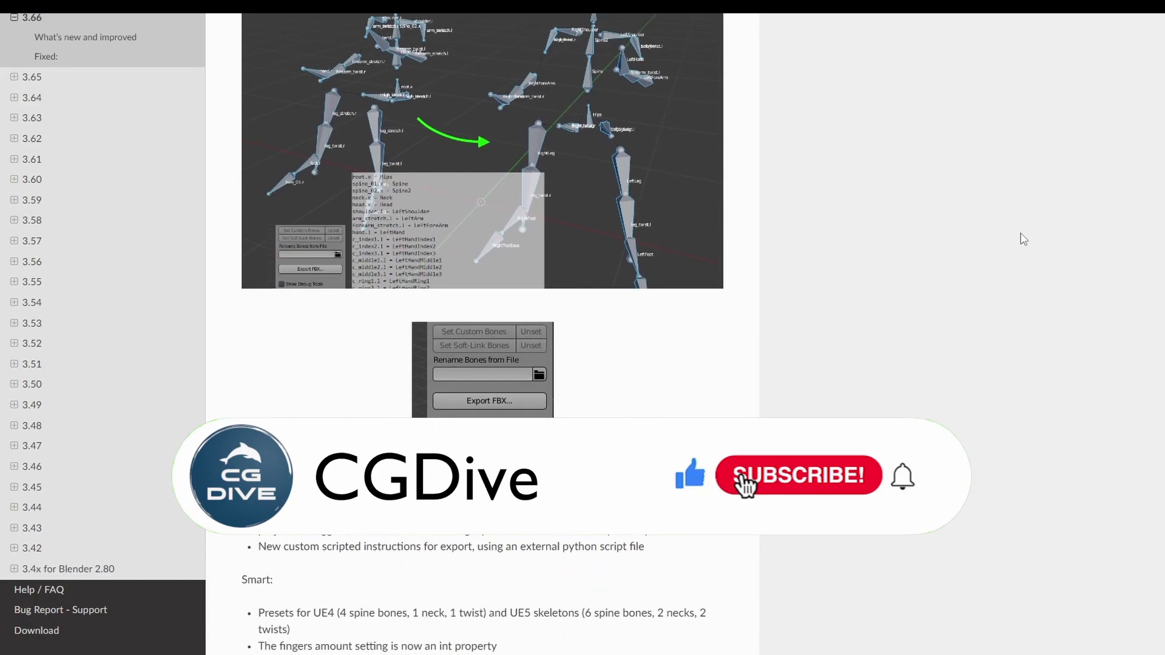
scroll(1024, 240, "down", 14)
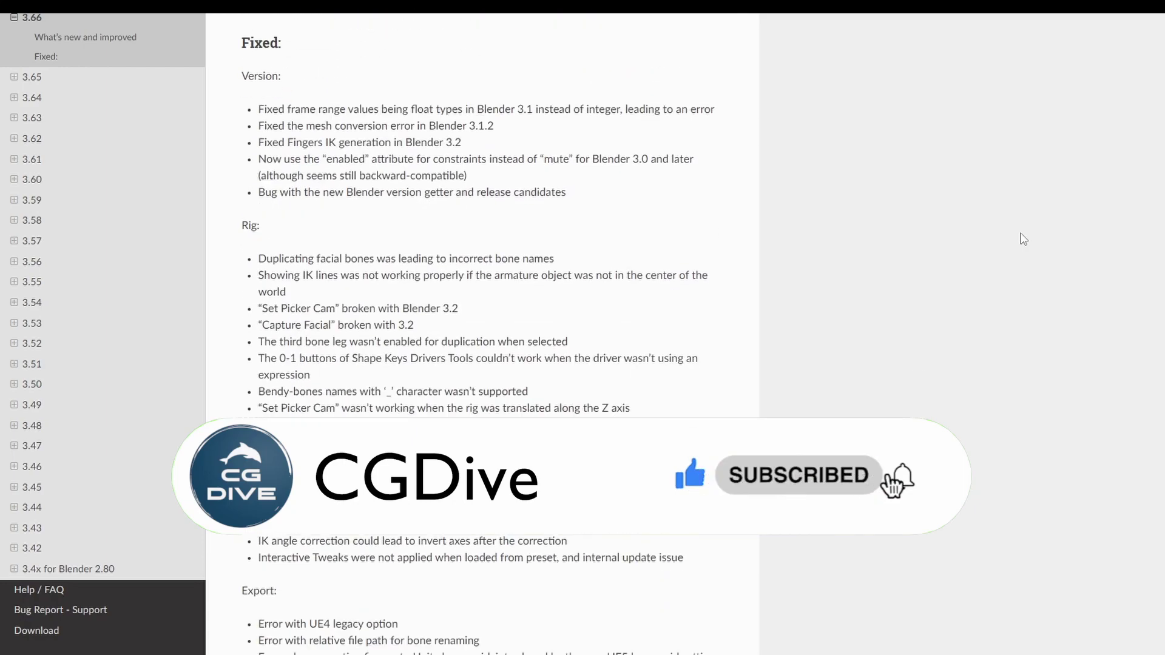
scroll(1024, 240, "down", 6)
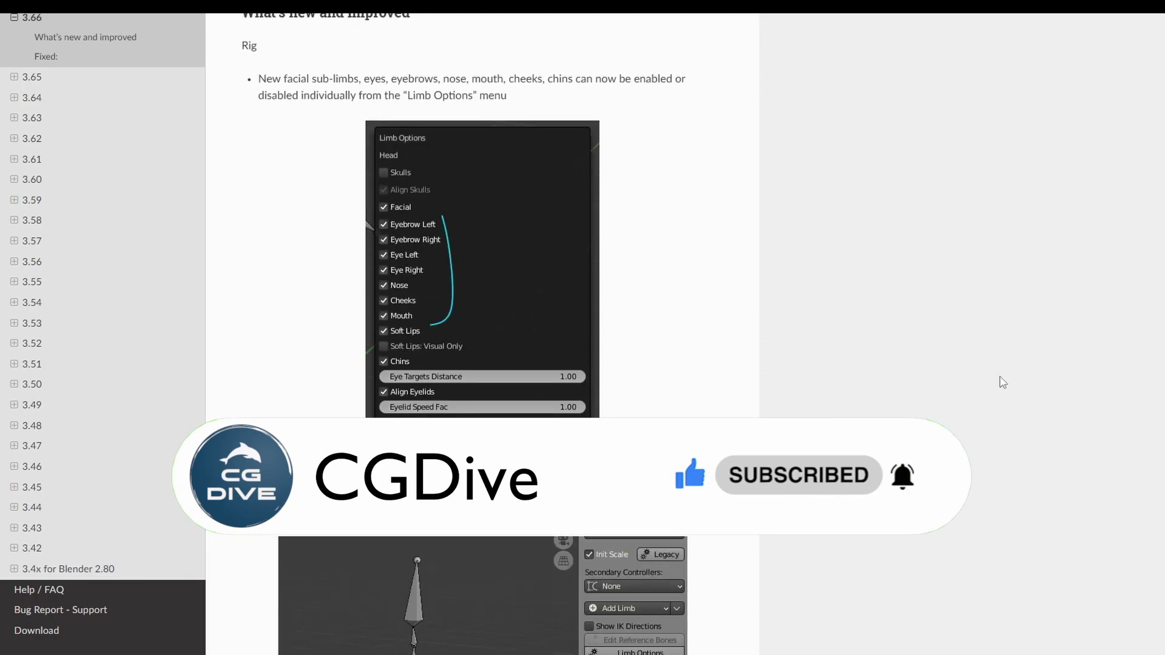